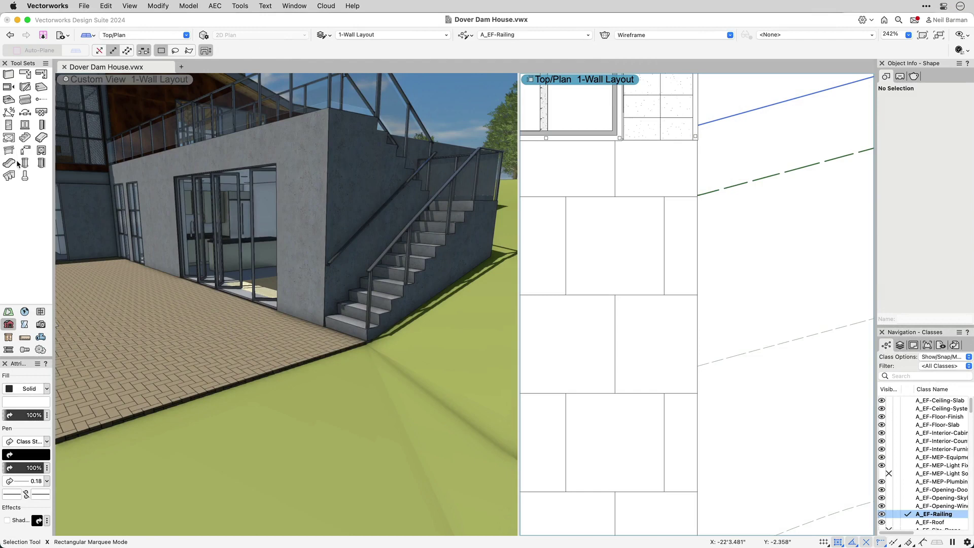
- Draw a glass-panel railing along the wall edge, then pick the exterior stair edges for another
click(697, 140)
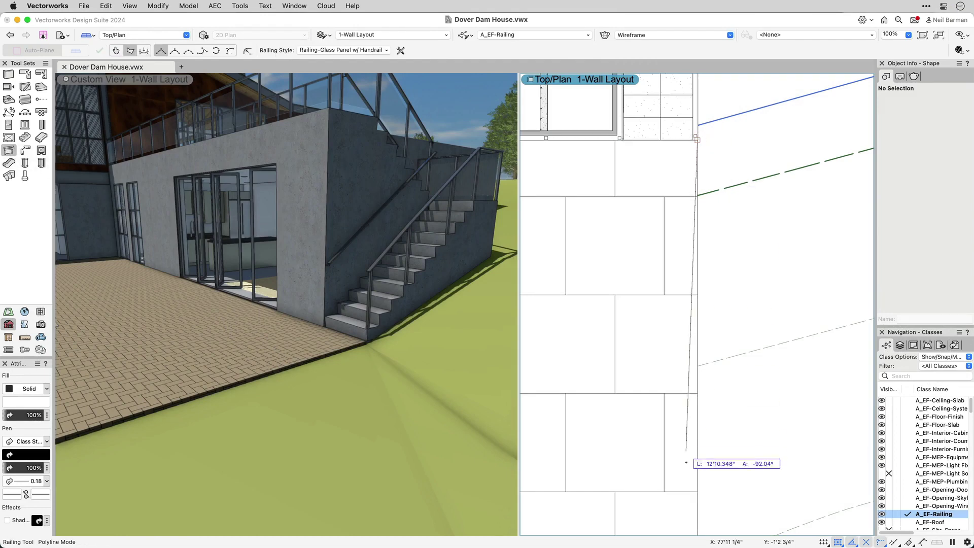
double_click(696, 511)
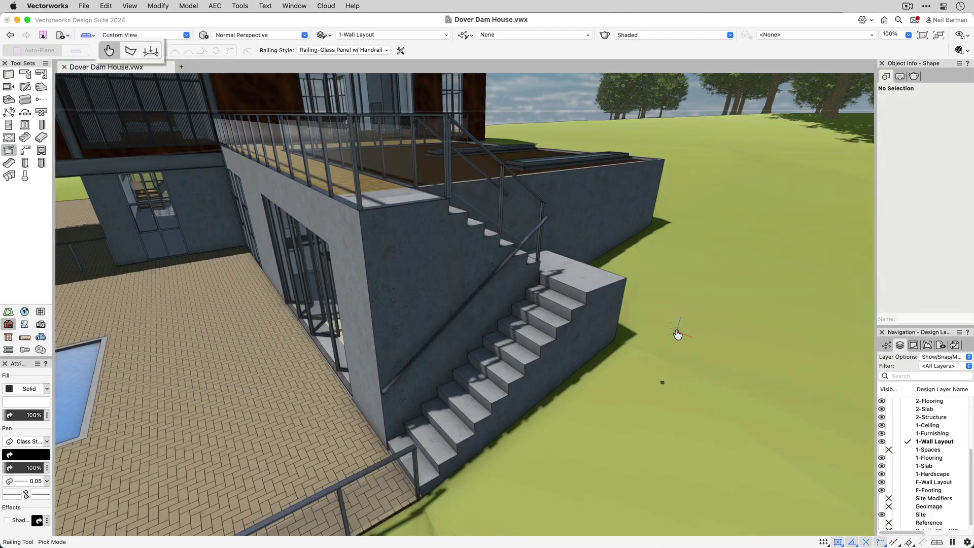
click(606, 287)
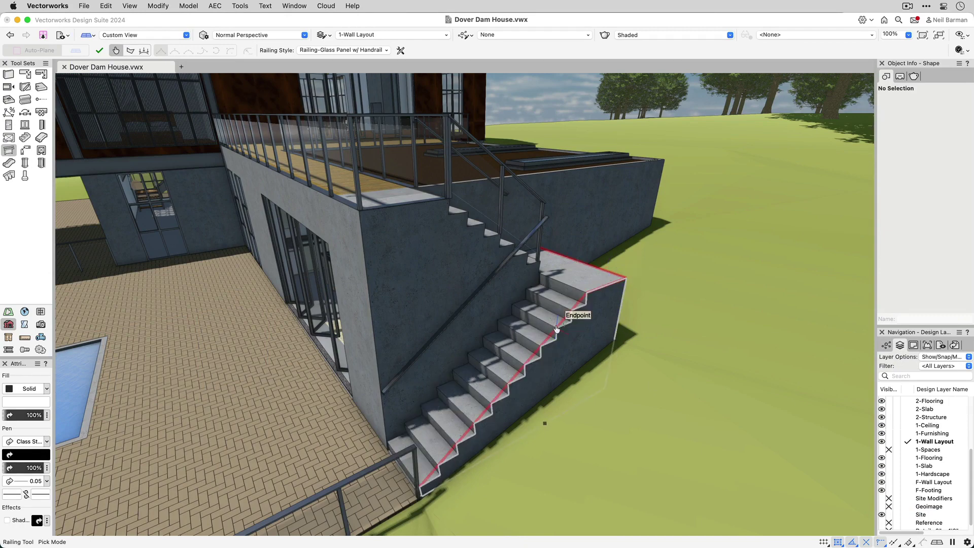
click(105, 50)
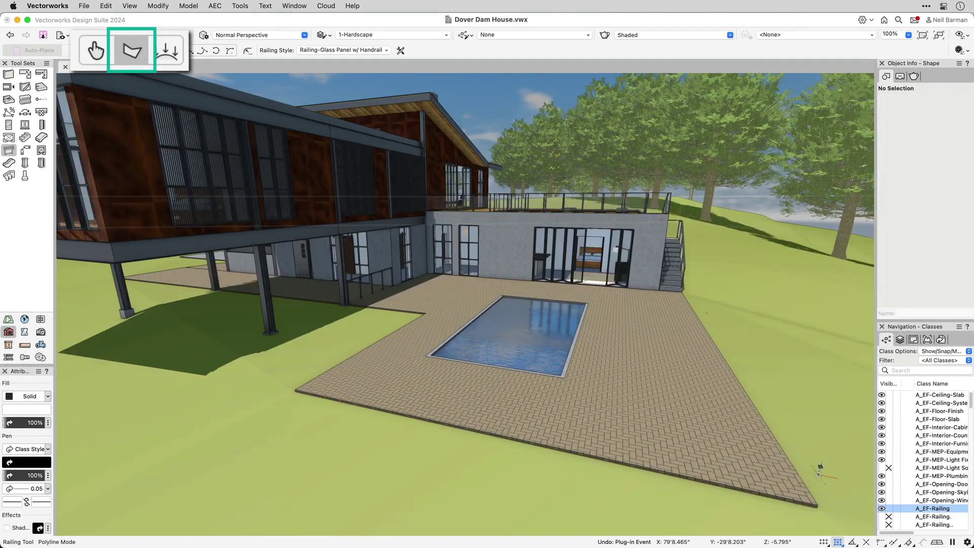
- Trace a glass-panel railing along the pool terrace paving edges, restarting after a misplaced first point
click(295, 391)
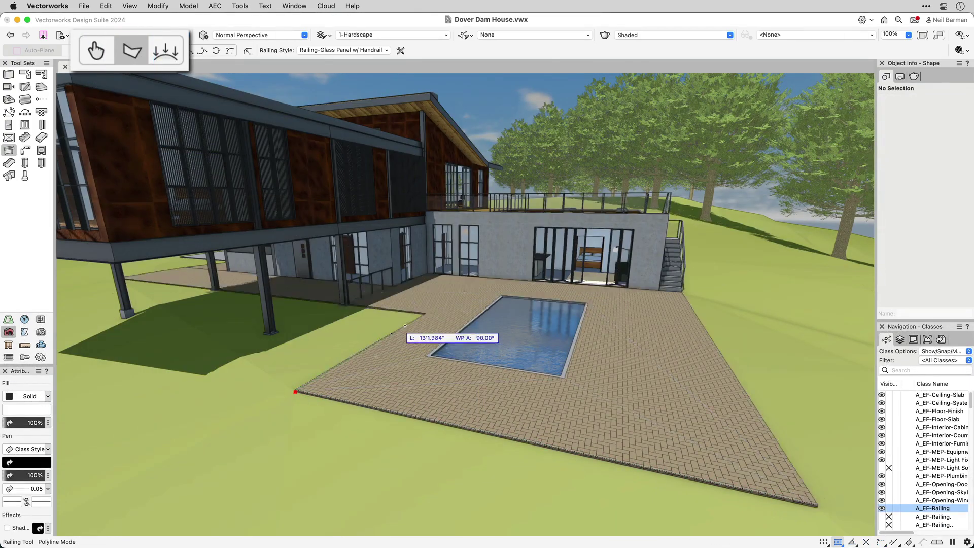
key(Escape)
double_click(351, 304)
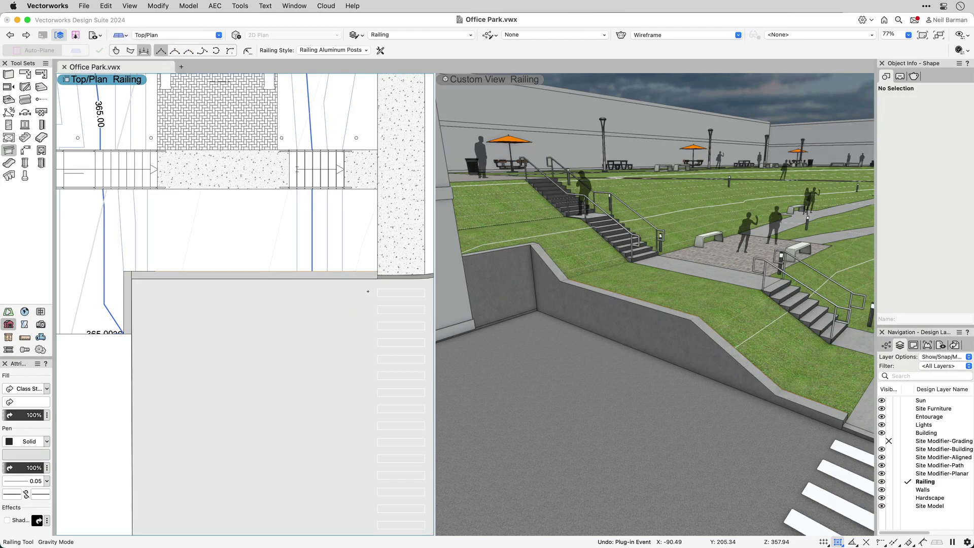
- Draw an aluminum-post railing along the retaining wall top, turning at its corner
click(376, 277)
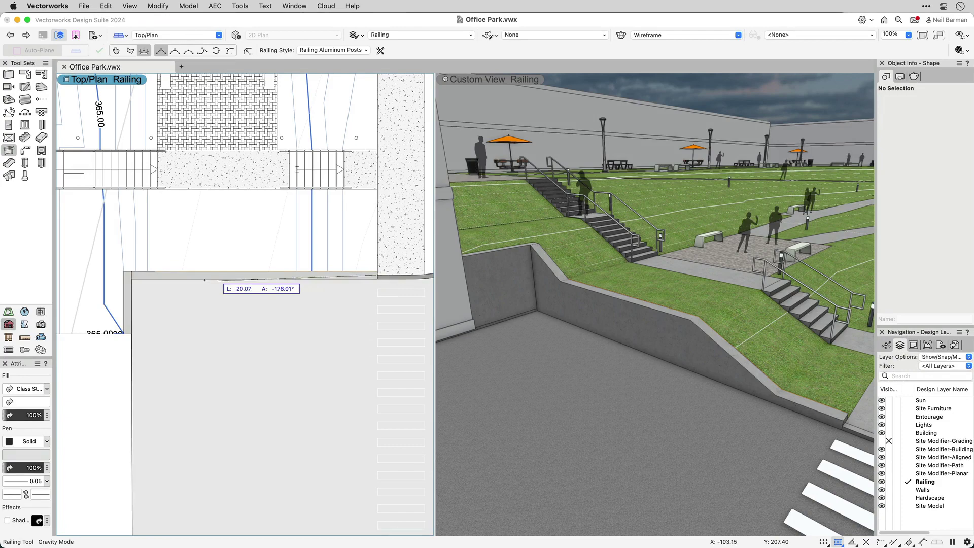
click(127, 276)
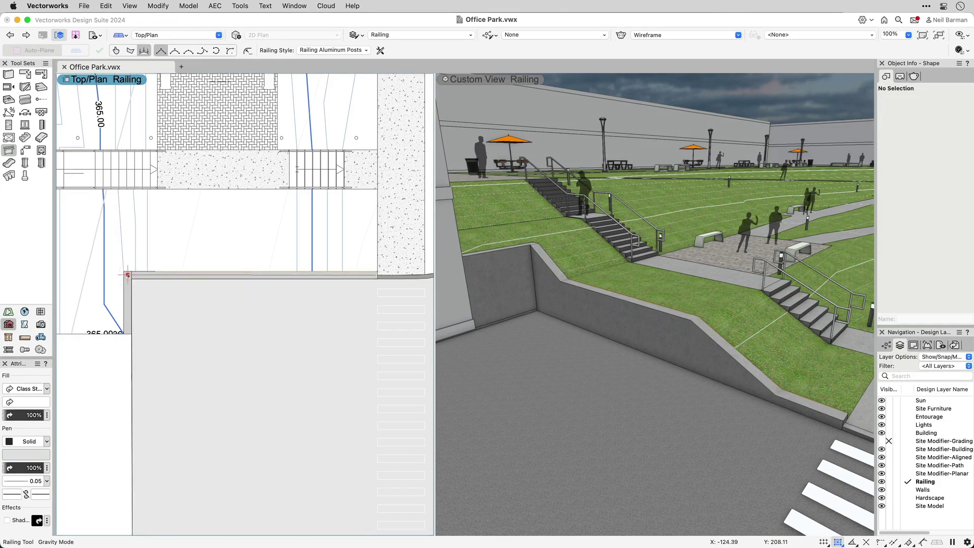
double_click(128, 331)
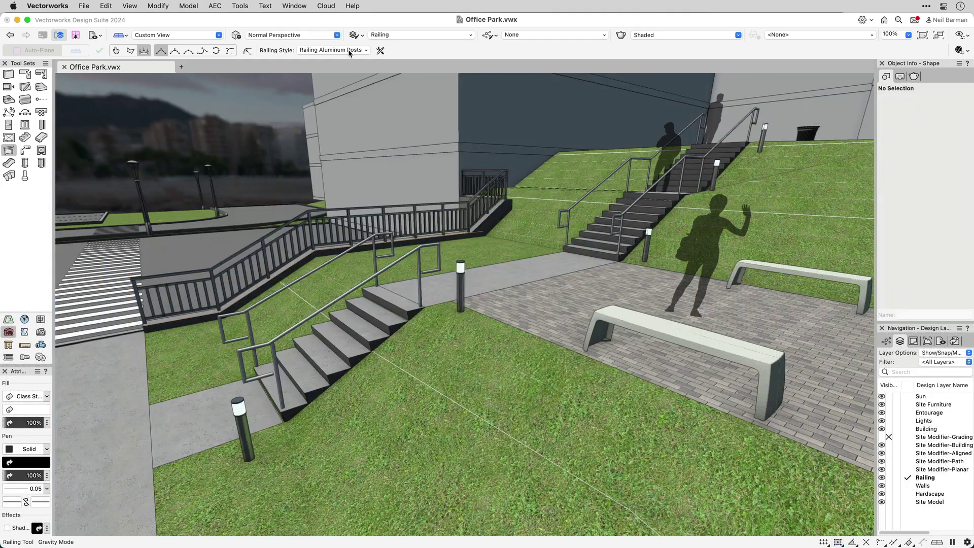
- Apply an aluminum posts with cables style from the Railing Imp.vwx library to the stair railing
click(349, 50)
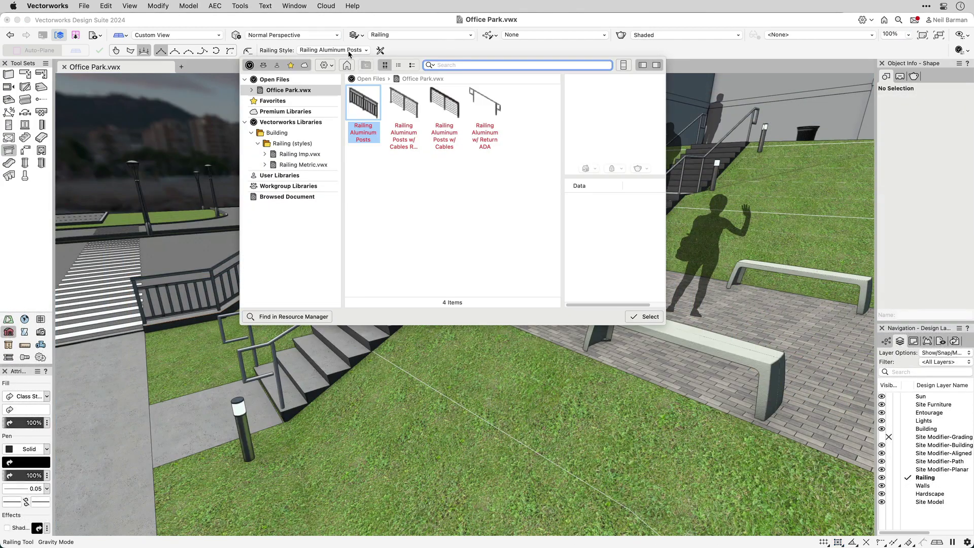
click(290, 155)
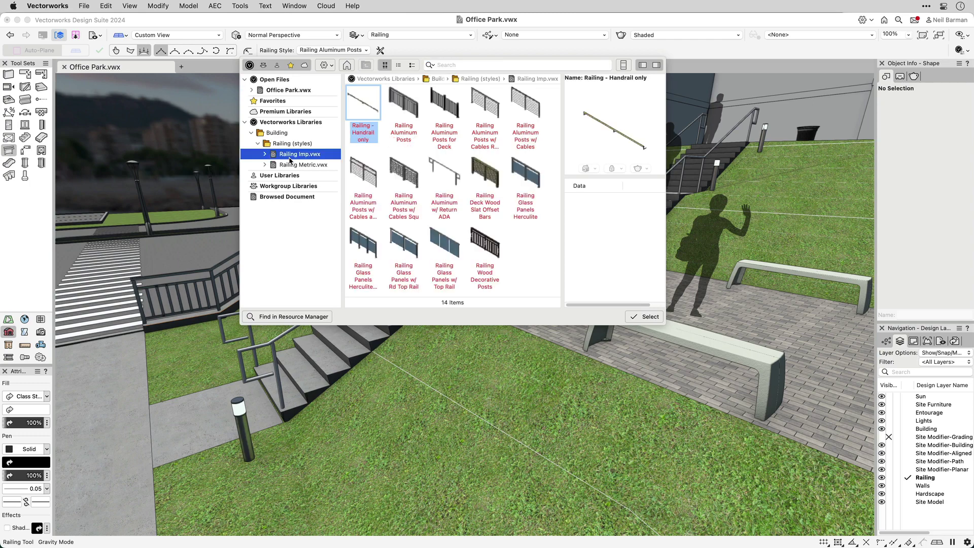
click(412, 109)
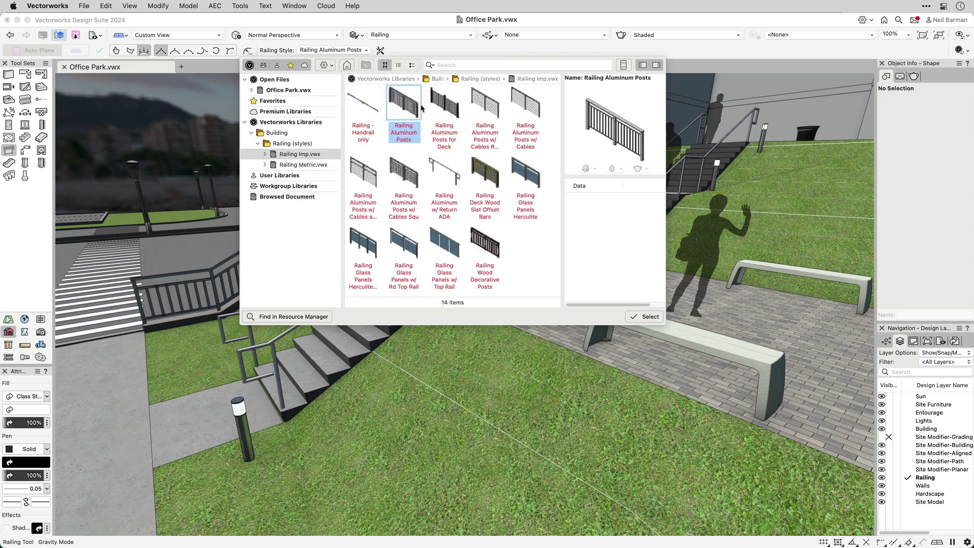
click(488, 107)
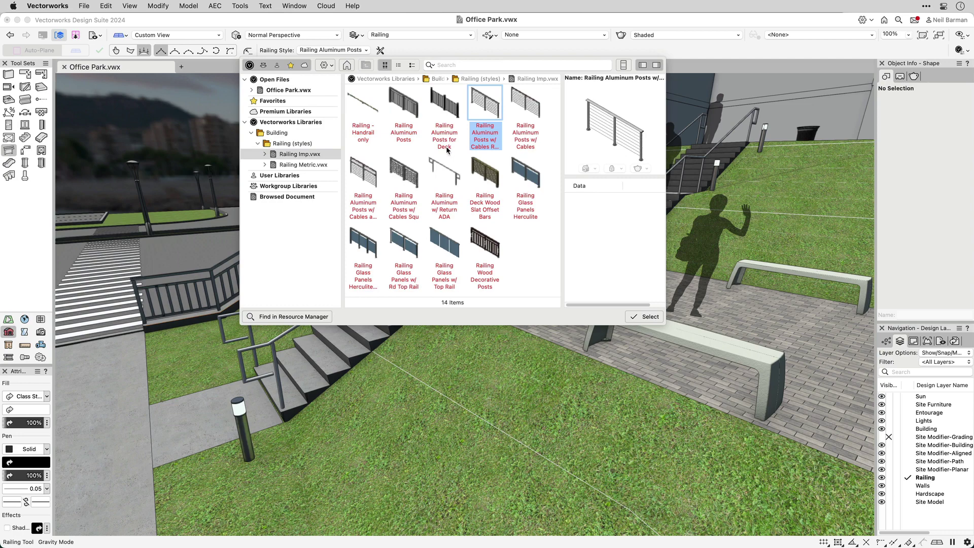
click(373, 180)
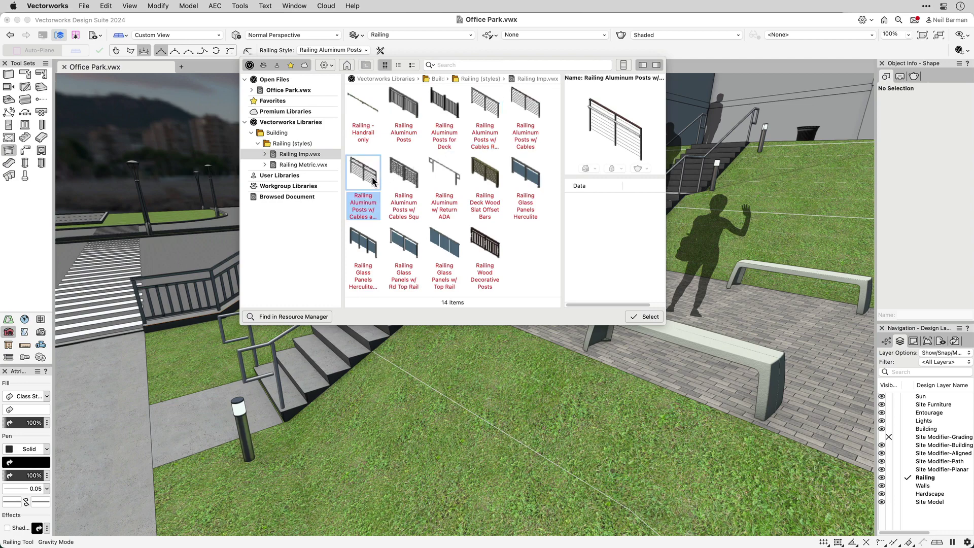
double_click(373, 180)
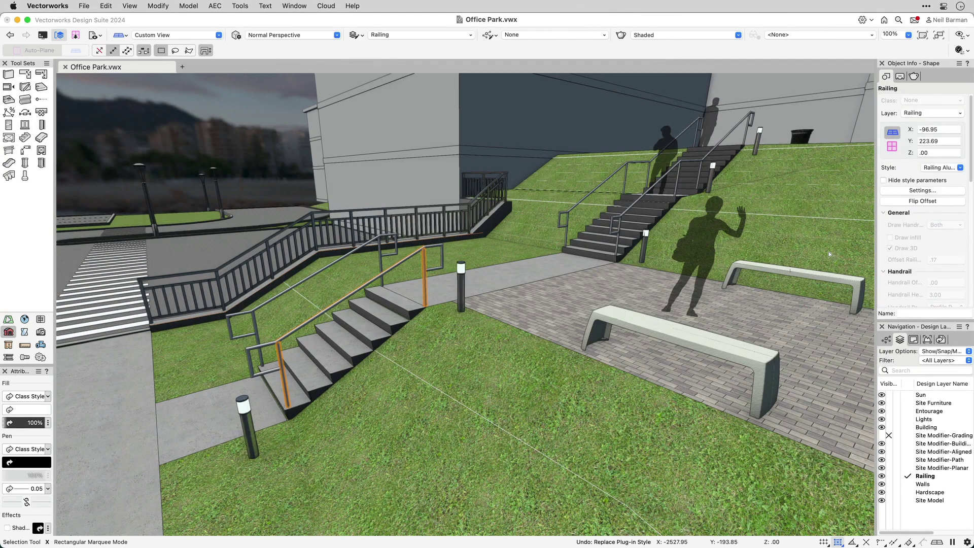
- Replace the stair railing's style from Object Info, then open Custom Railing Style for editing
click(957, 169)
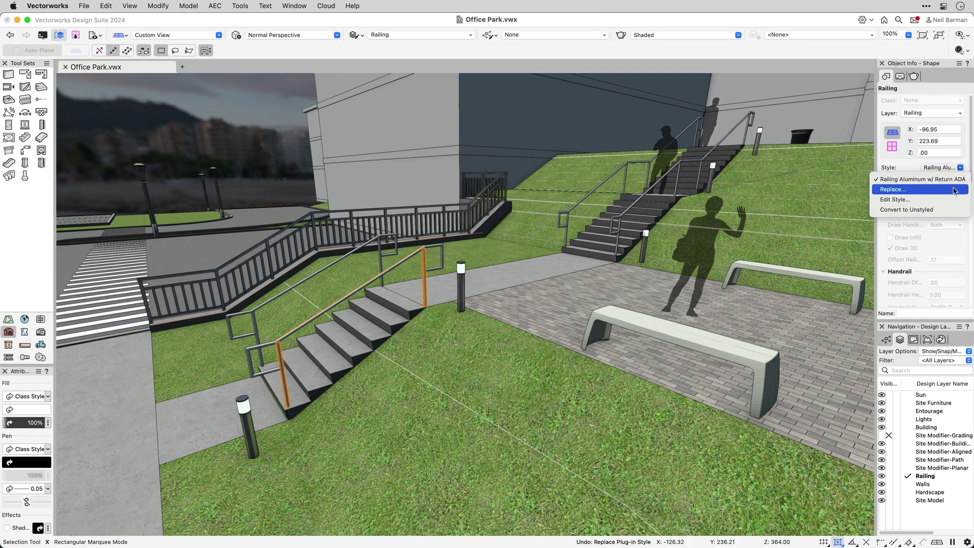
click(919, 192)
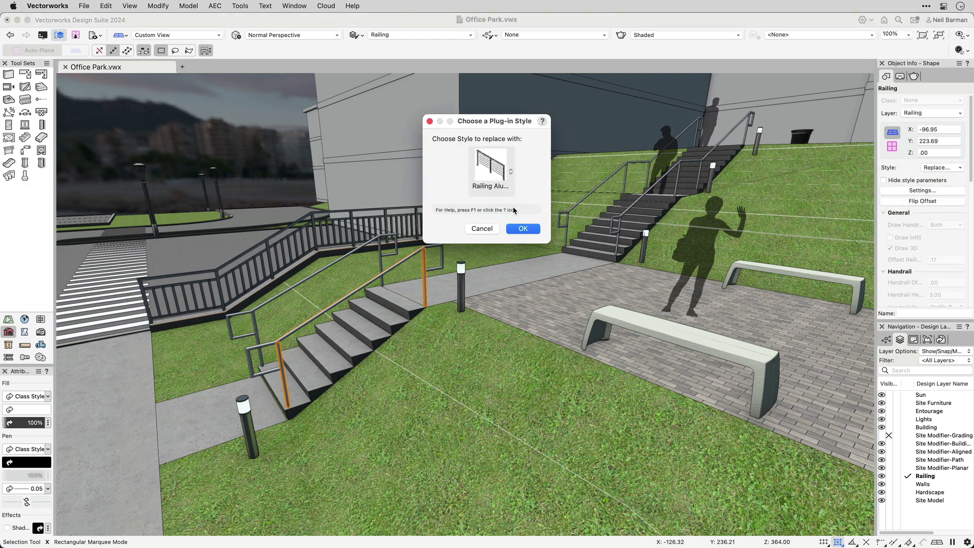
click(533, 229)
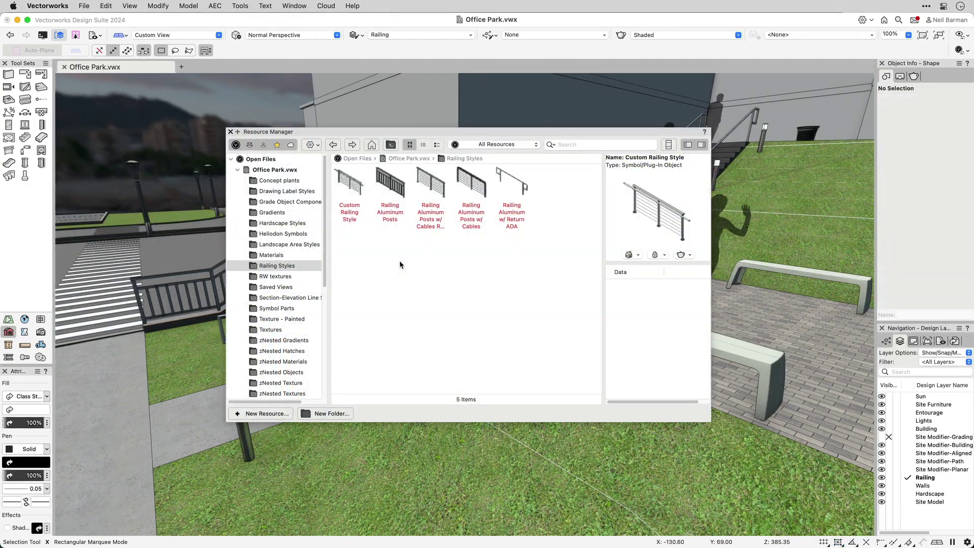
right_click(346, 183)
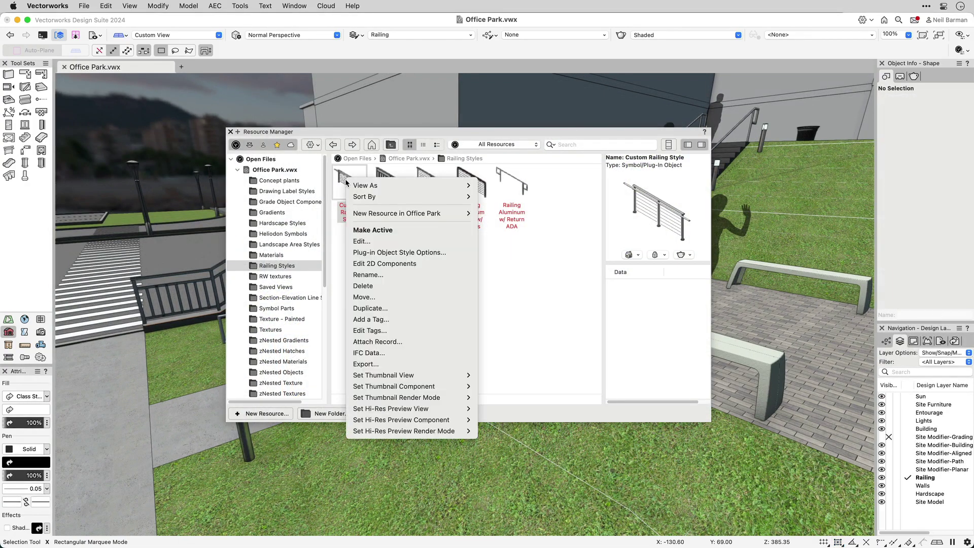
click(371, 242)
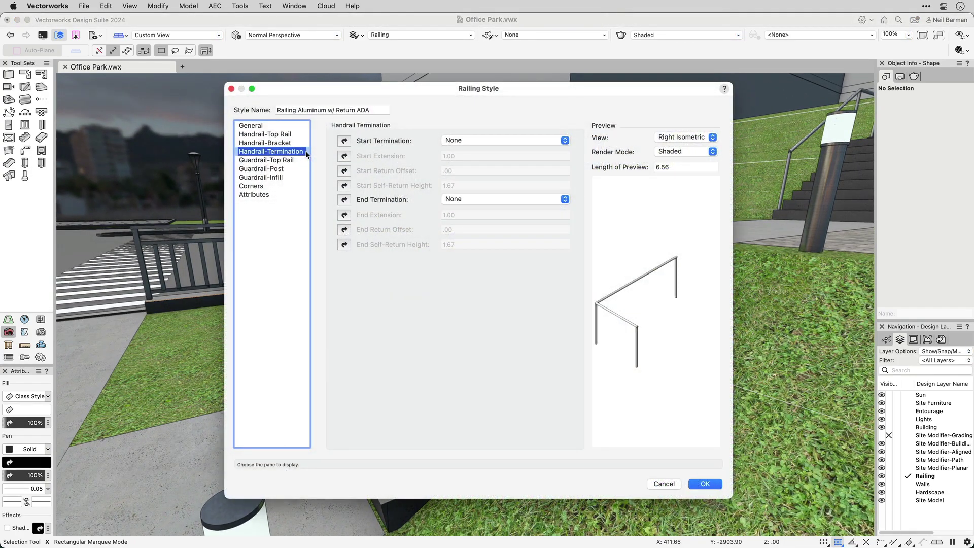
- Set start and end handrail terminations to Horizontal (Return to Self), both 1.8 high
click(537, 143)
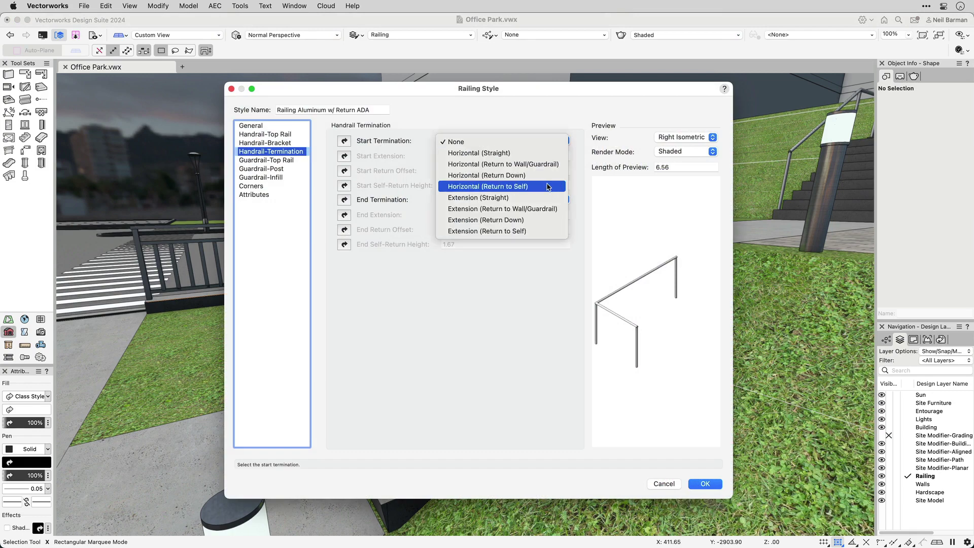
click(547, 186)
click(551, 200)
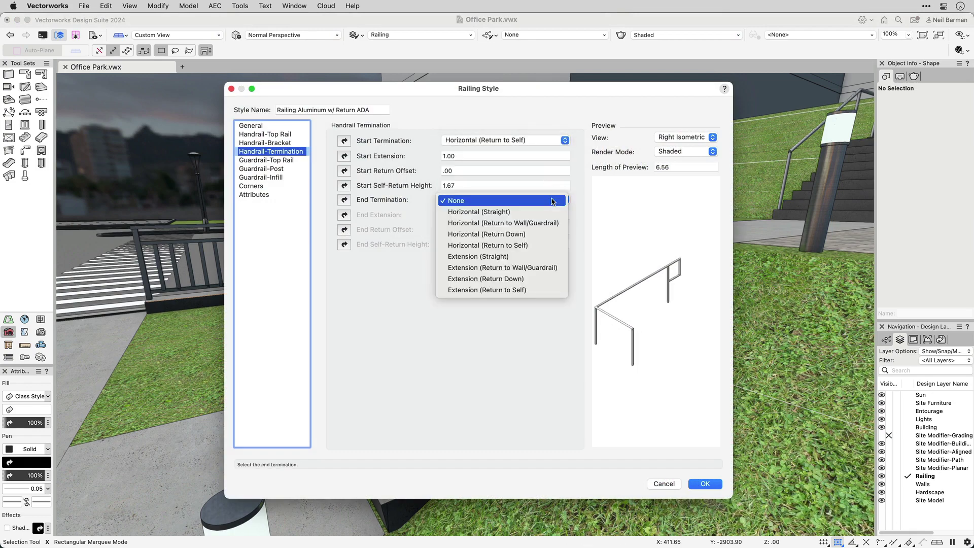
click(556, 248)
drag(469, 186, 439, 189)
text(1.8)
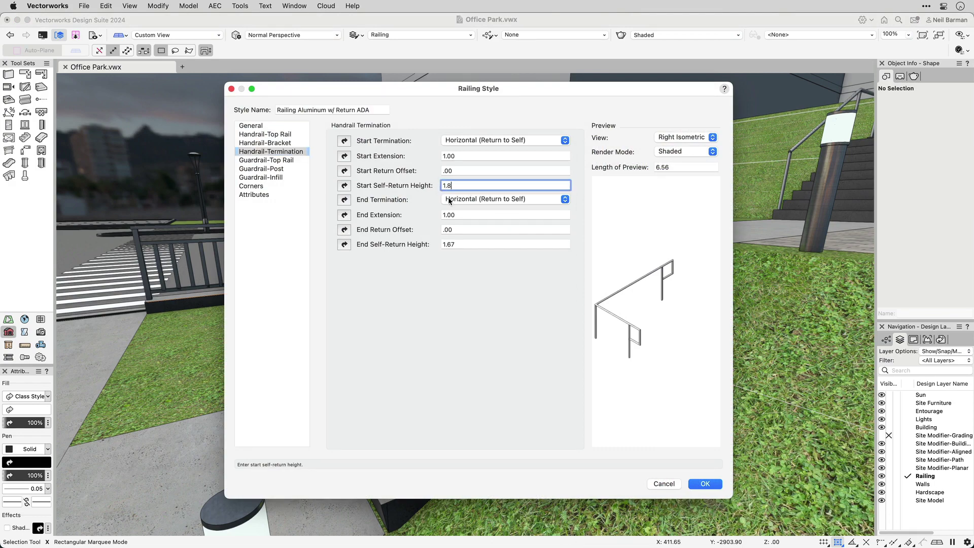
click(465, 244)
text(1.8)
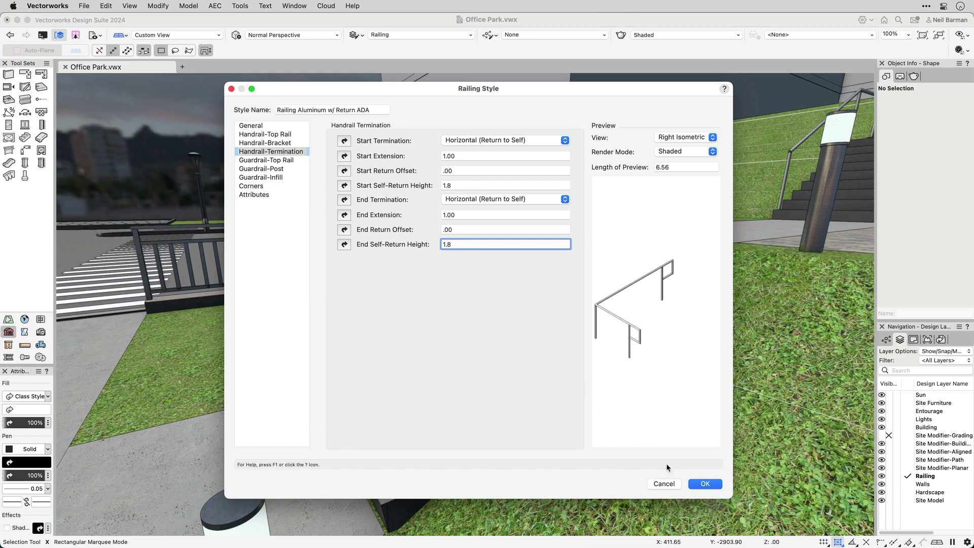
click(699, 482)
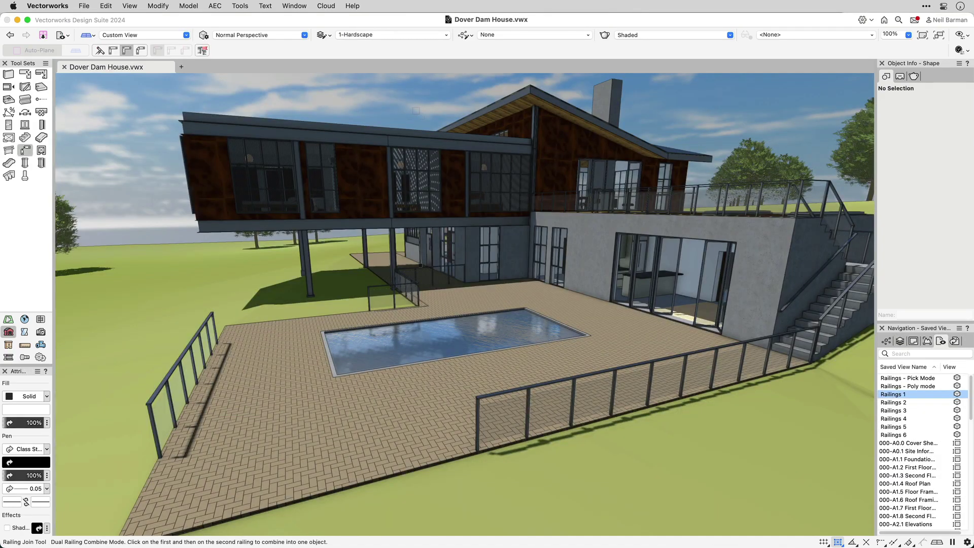
- Merge the left, short and front pool-terrace railings into one with Railing Join
key(super+shift+f)
text(rail)
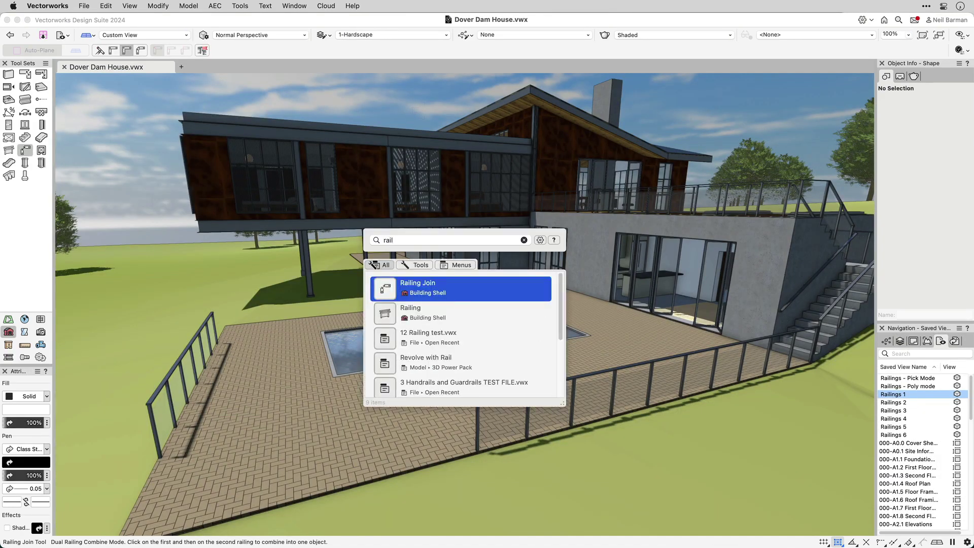
click(439, 287)
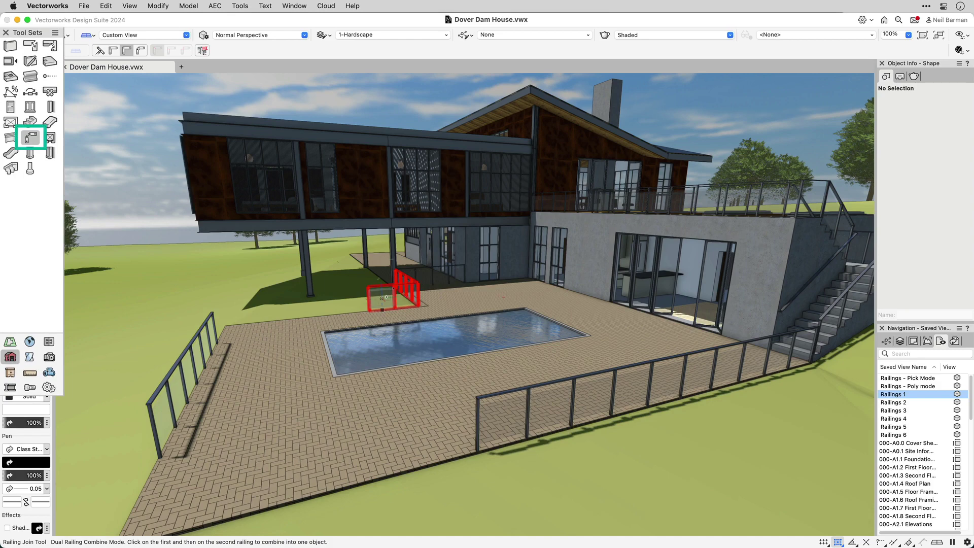
click(188, 373)
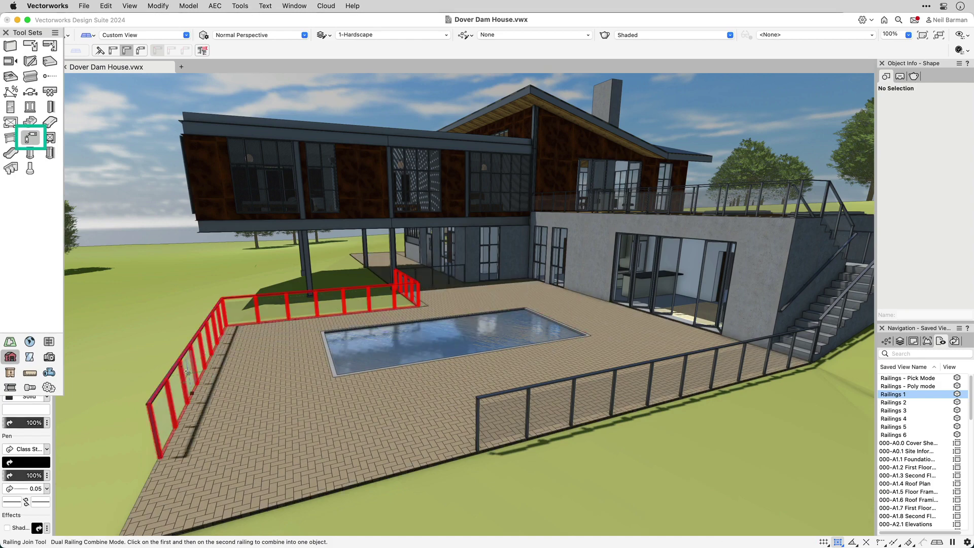
click(515, 408)
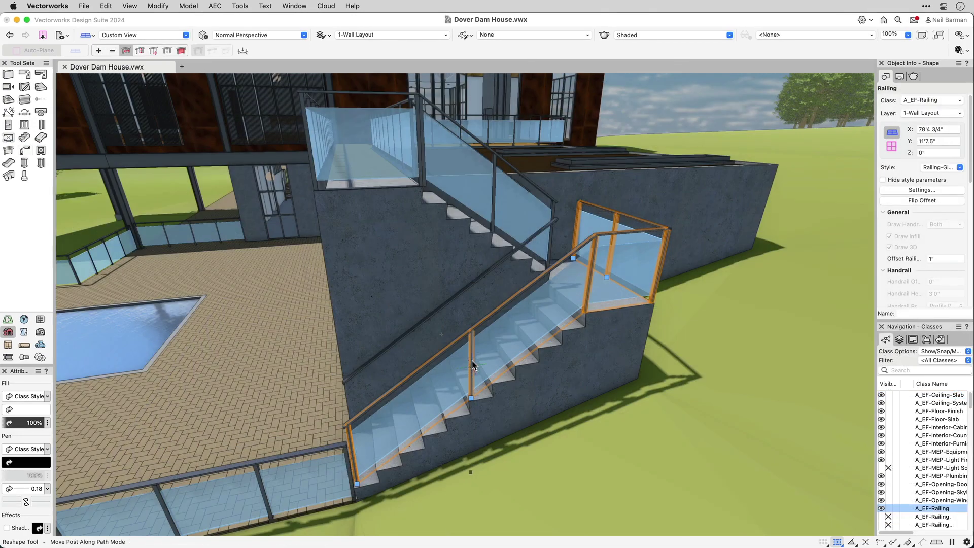
- Slide one stair railing post lower along its path and add a new post
key(grave)
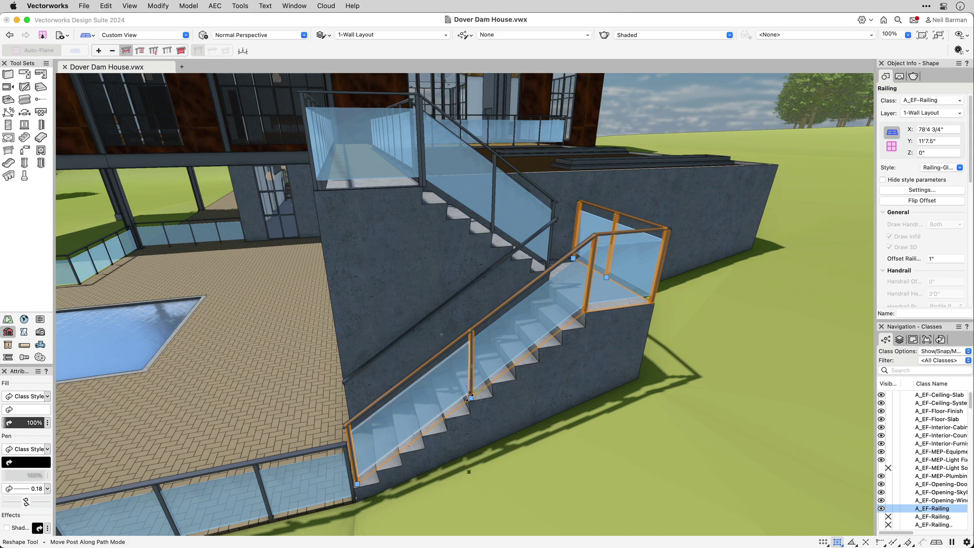
drag(471, 369, 429, 429)
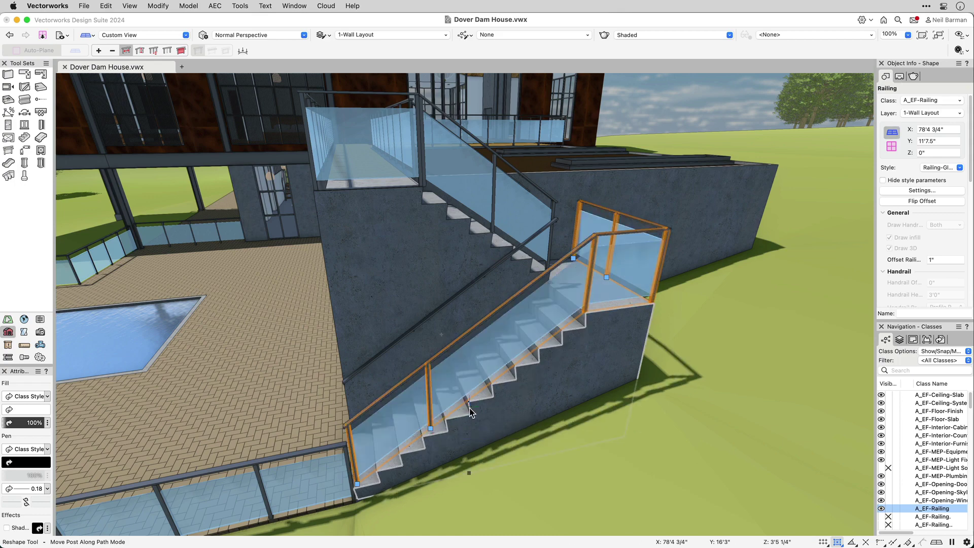
click(97, 51)
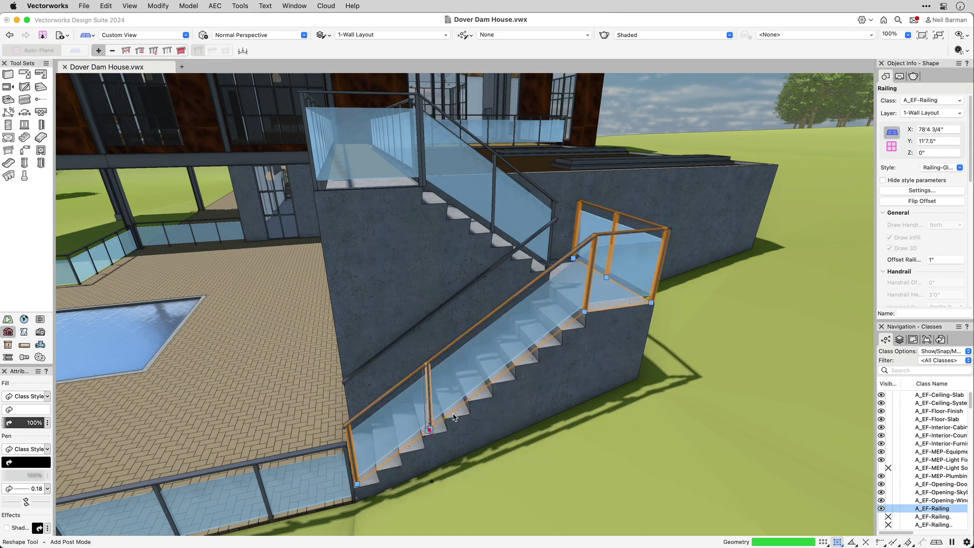
click(525, 364)
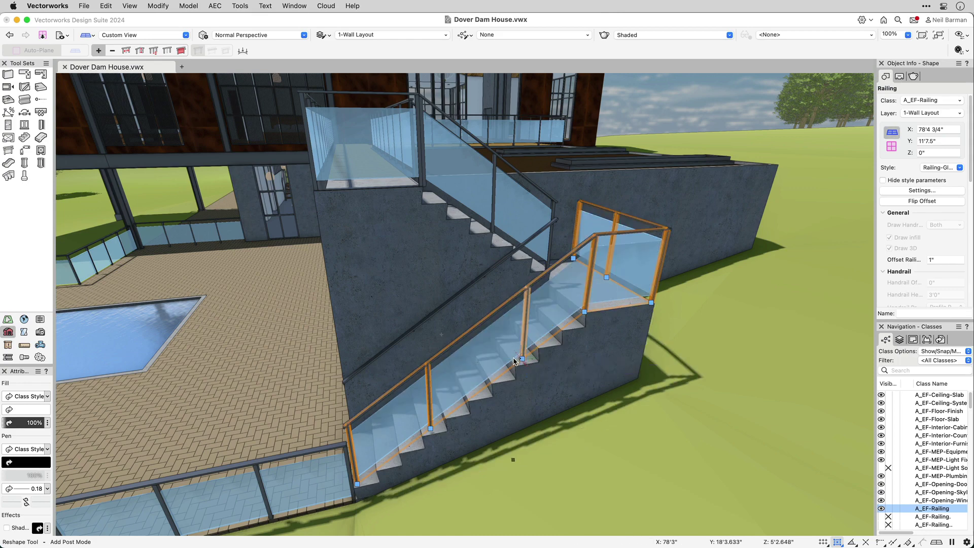
- Choose which railing segment parts display, removing the glass panels, then deselect
click(153, 51)
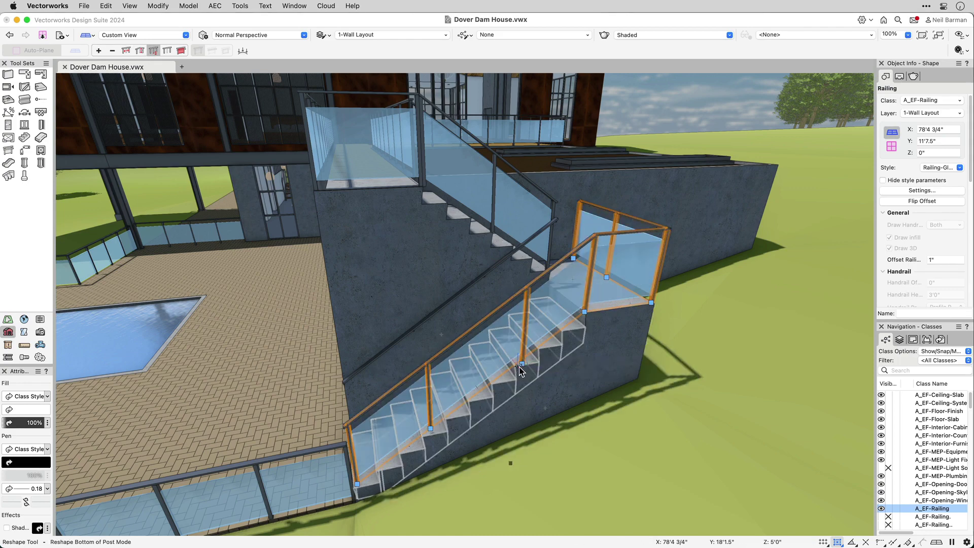
click(181, 51)
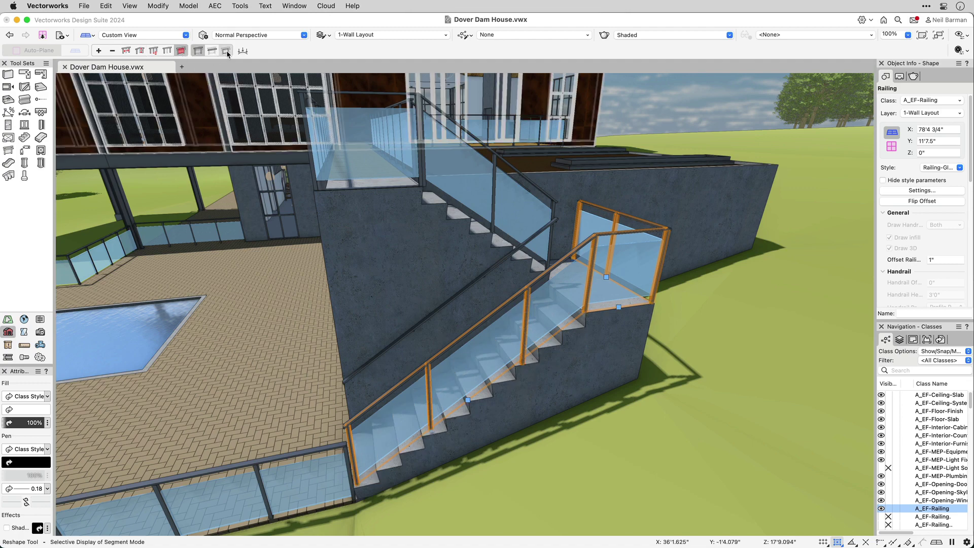
click(226, 51)
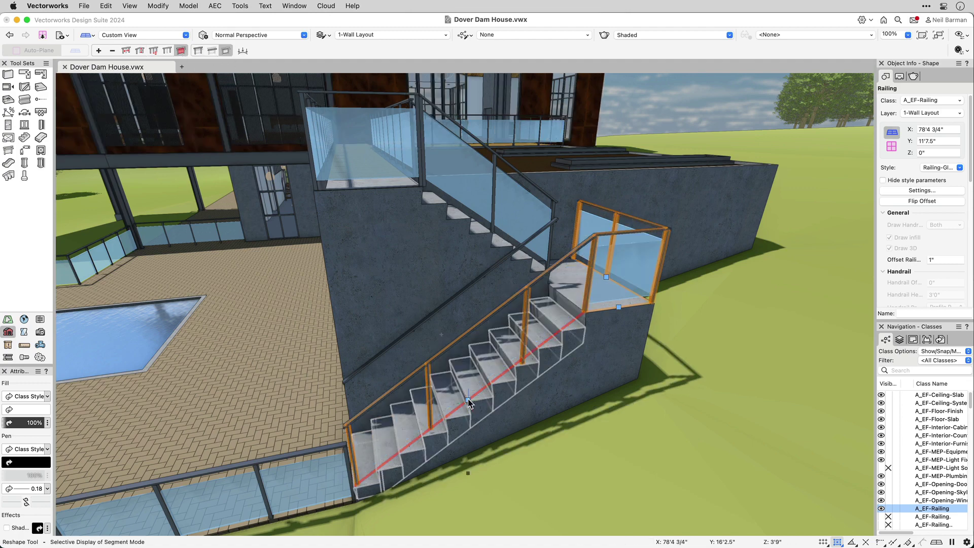
key(x)
key(x)
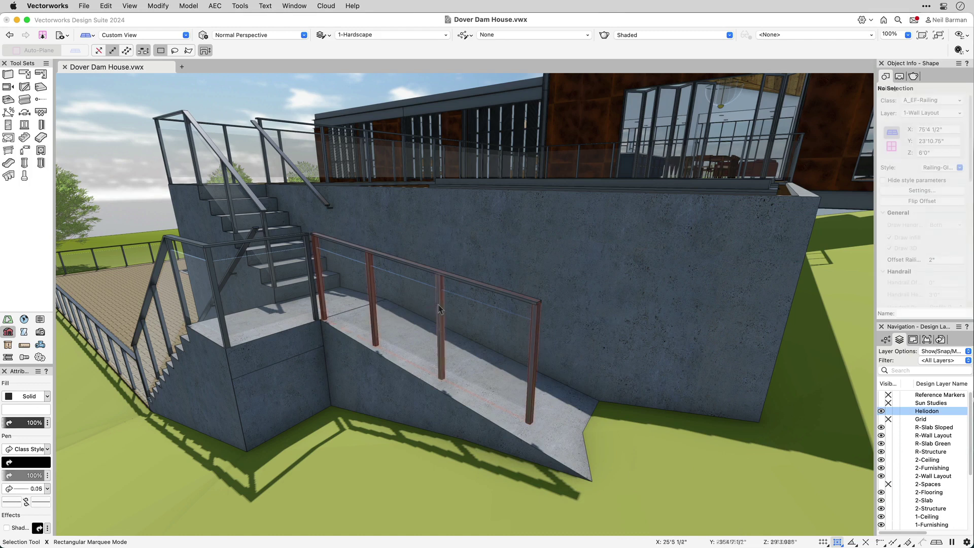
- Select the ramp railing and switch to the Reshape tool
click(440, 330)
key(grave)
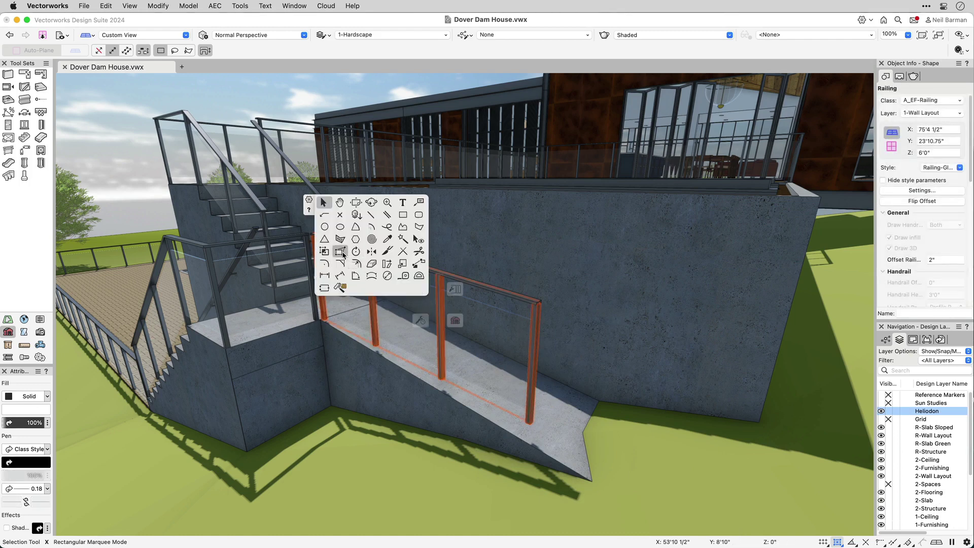
click(404, 276)
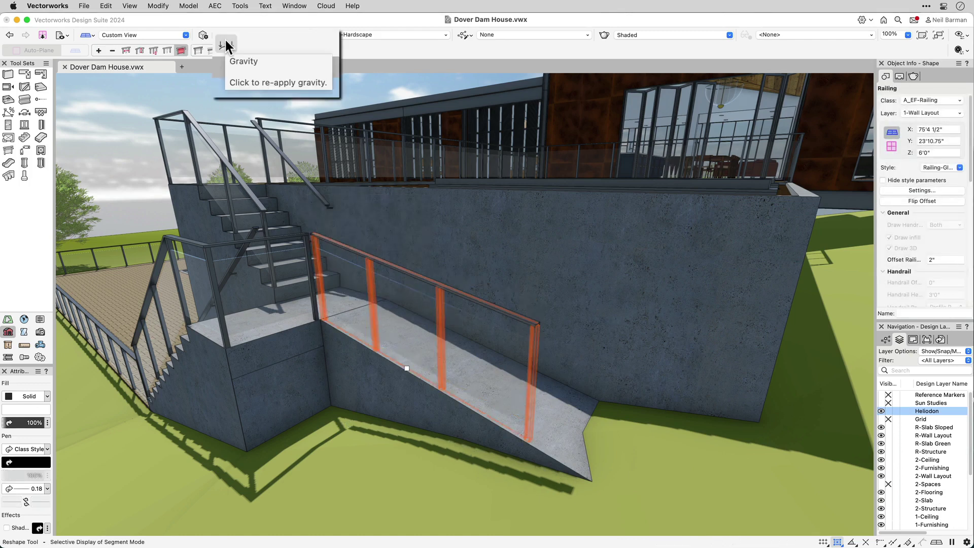